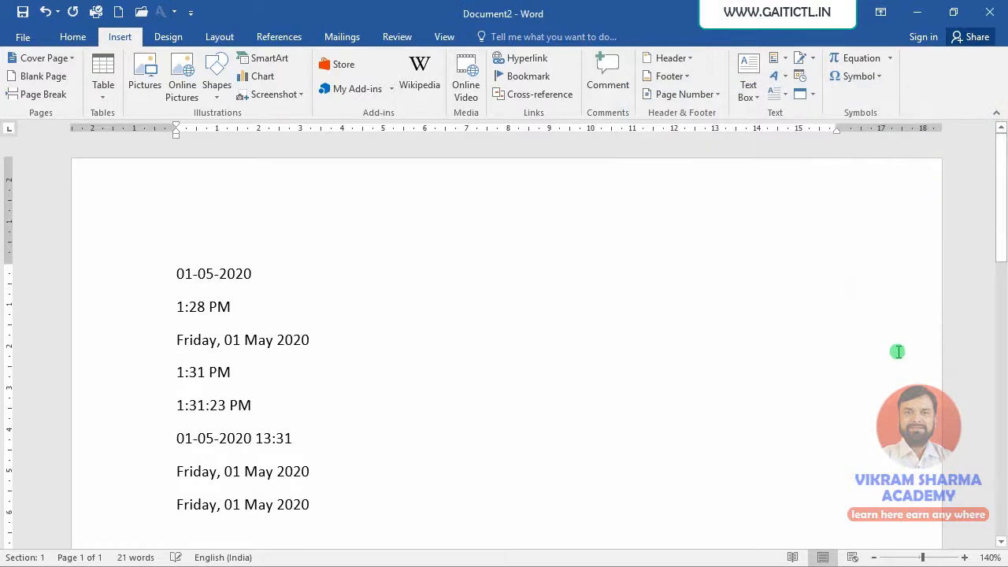
Insert the current time with seconds and AM/PM as an automatically updating field on a new line below the last date
{"action": "key", "text": "Return"}
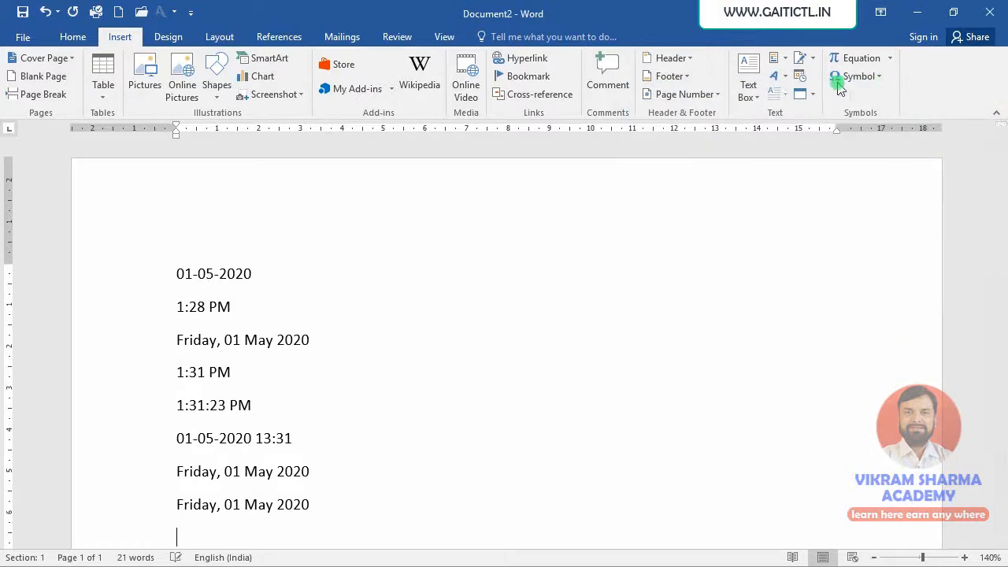
{"action": "left_click", "coordinate": [798, 79]}
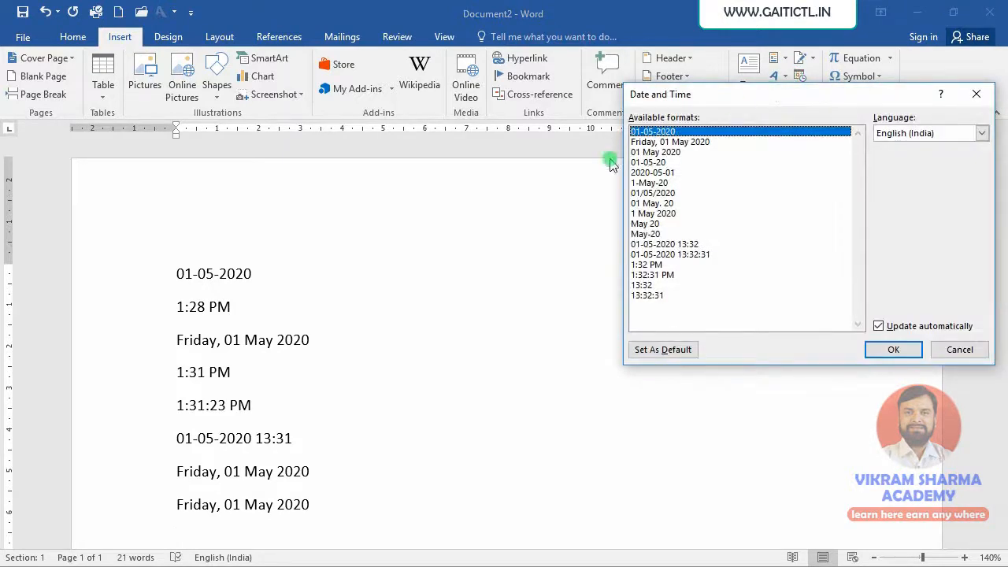
{"action": "left_click", "coordinate": [658, 265]}
{"action": "left_click", "coordinate": [662, 275]}
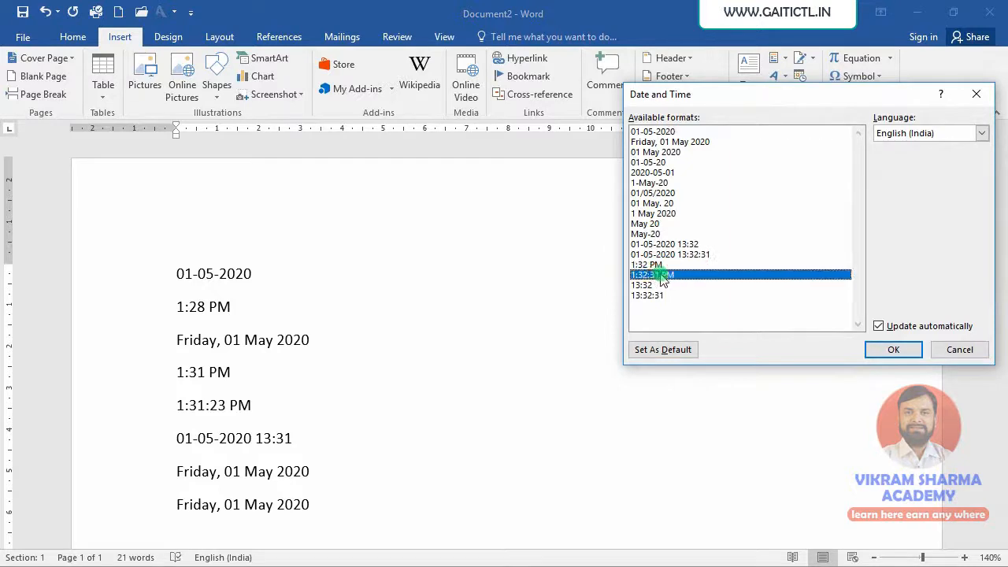
{"action": "left_click", "coordinate": [894, 351]}
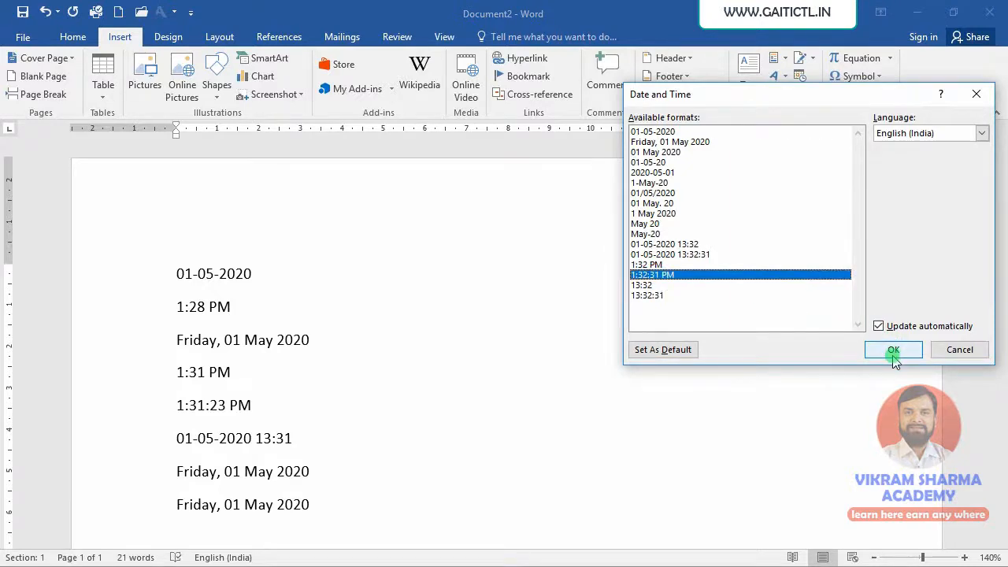
{"action": "scroll", "coordinate": [615, 441], "scroll_direction": "down", "scroll_amount": 1}
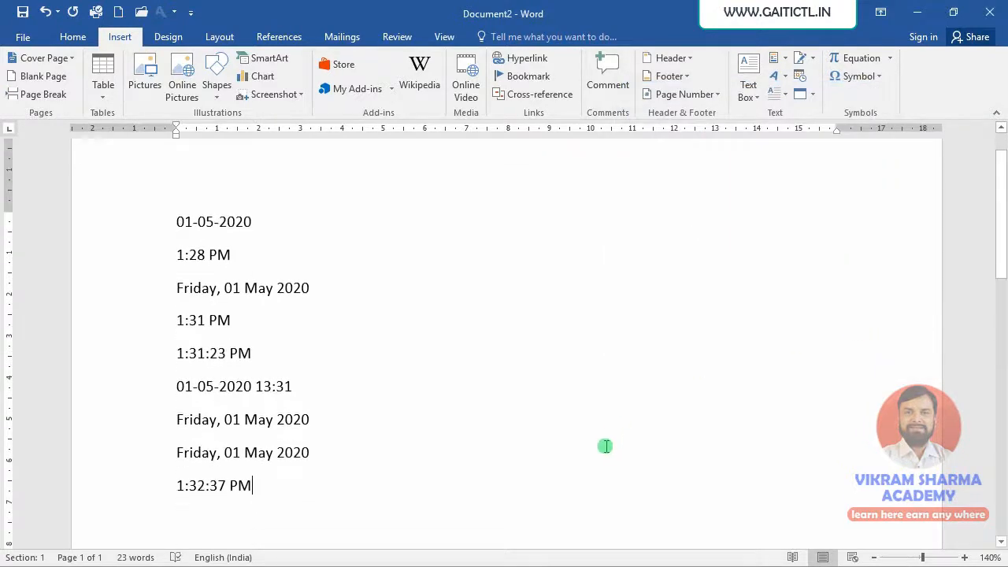
Check which date and time entries are updating fields and which are plain text
{"action": "left_click", "coordinate": [213, 451]}
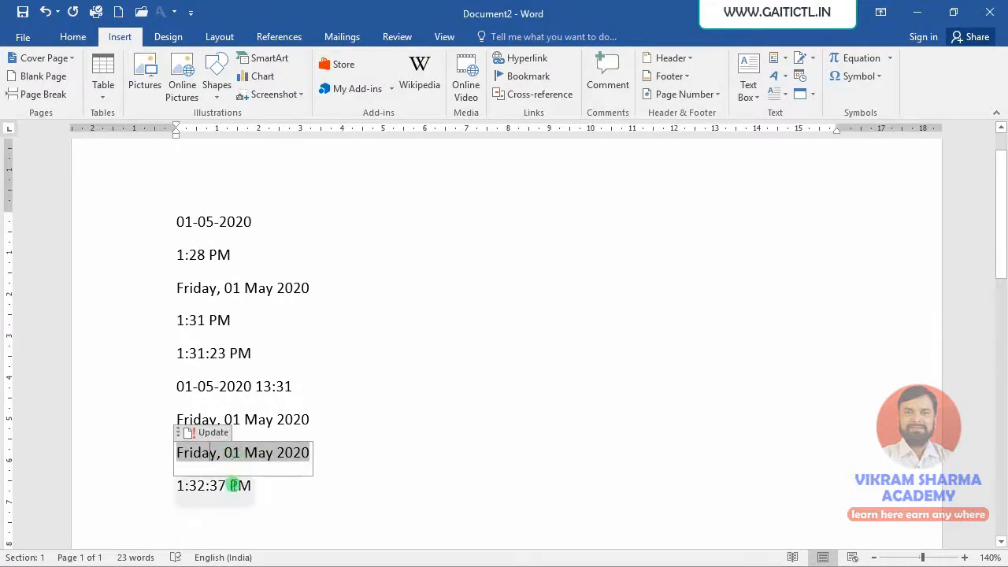
{"action": "left_click", "coordinate": [229, 487]}
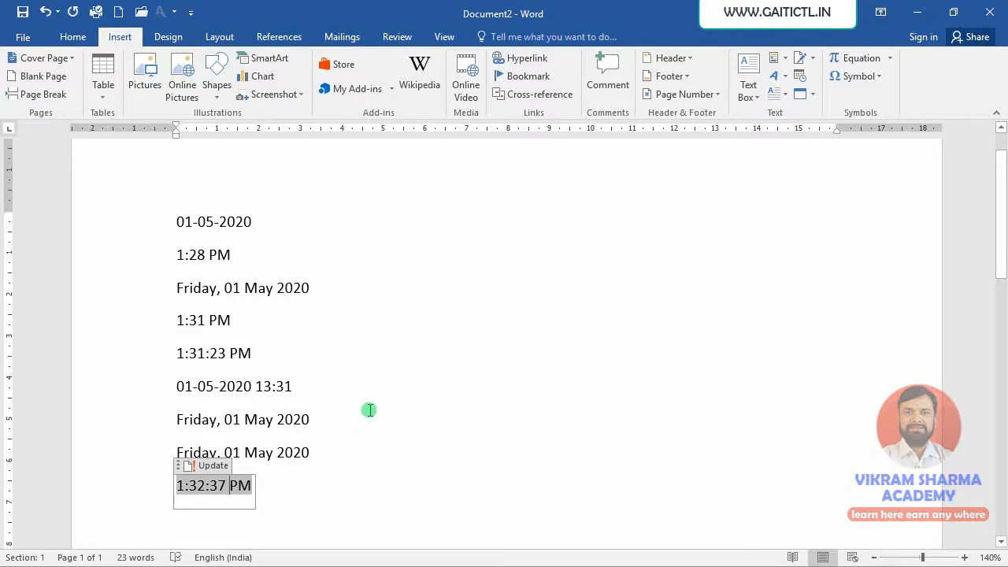
{"action": "left_click_drag", "start_coordinate": [335, 417], "coordinate": [176, 218]}
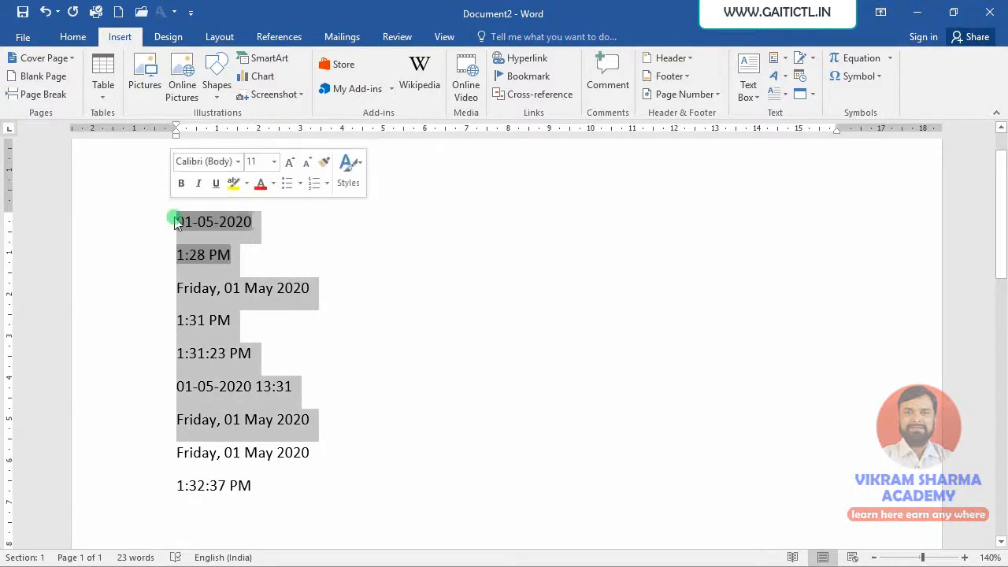
{"action": "left_click", "coordinate": [328, 436]}
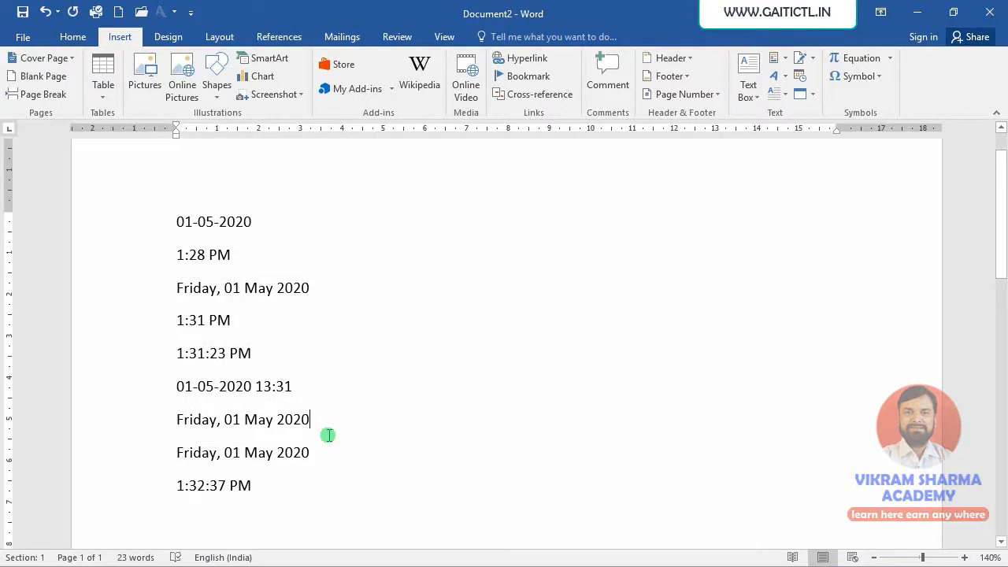
Save the document as datetime in the Documents folder and close it
{"action": "left_click", "coordinate": [22, 17]}
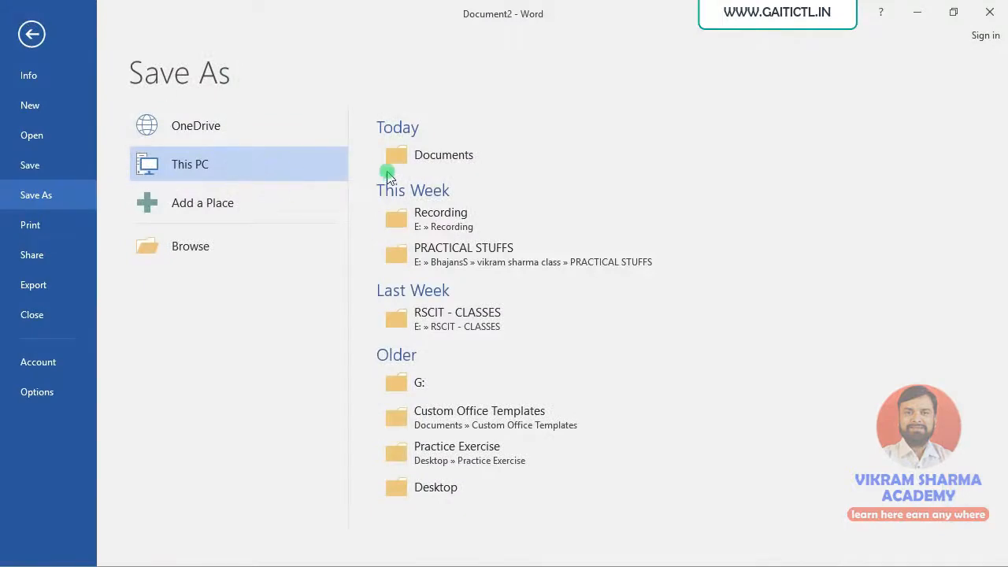
{"action": "left_click", "coordinate": [416, 155]}
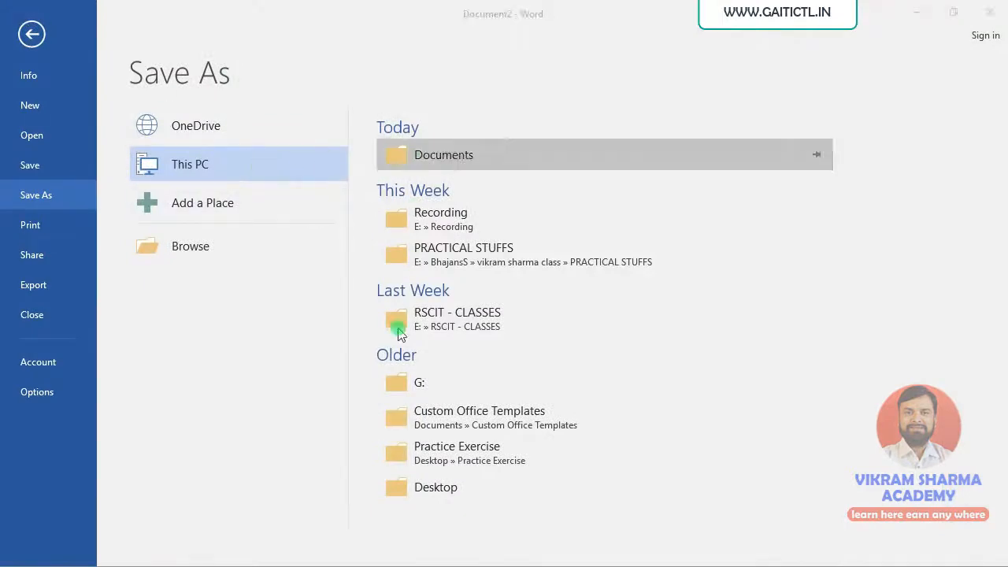
{"action": "type", "text": "datetime"}
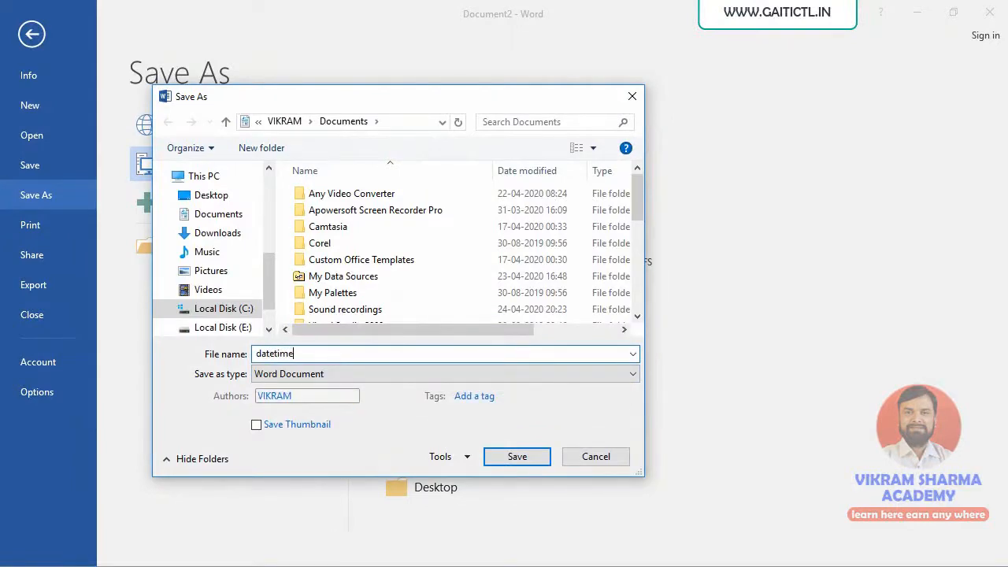
{"action": "key", "text": "Return"}
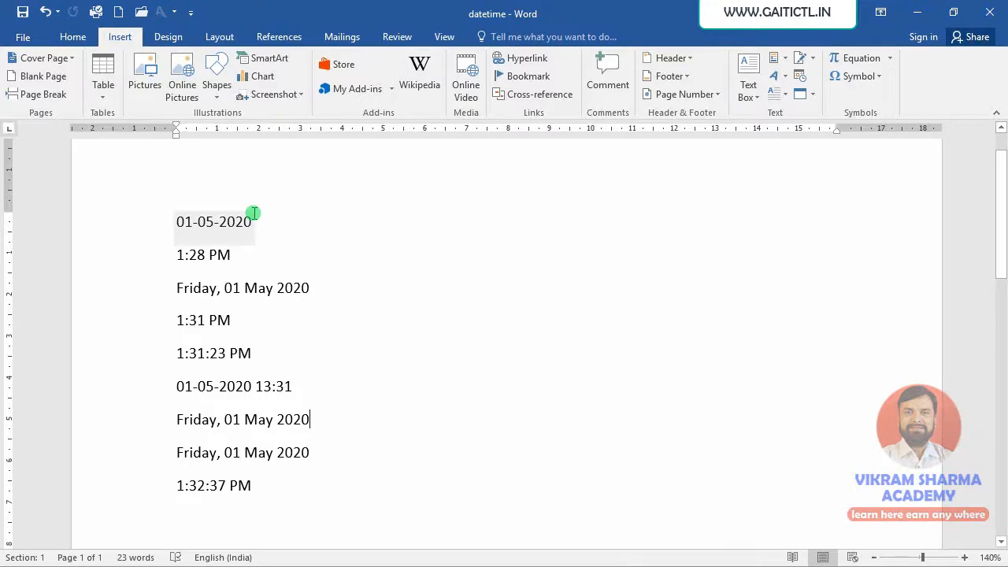
{"action": "key", "text": "ctrl+n"}
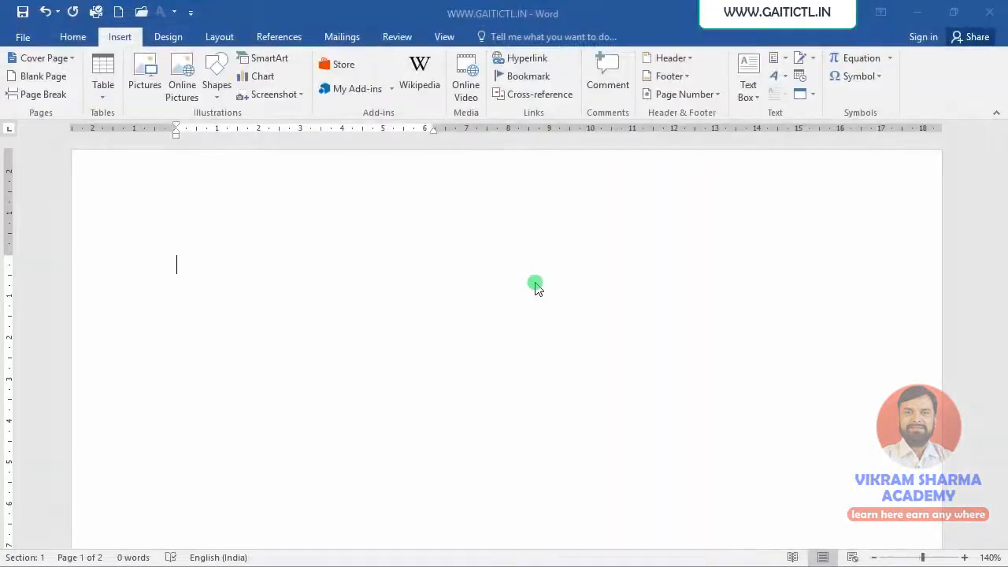
Switch to the Windows Date and time settings
{"action": "key", "text": "super"}
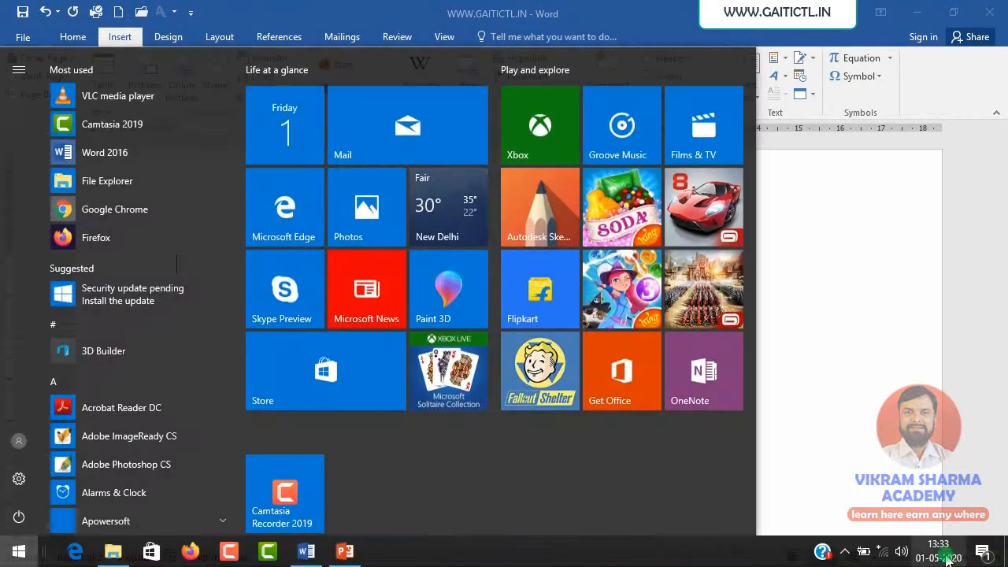
{"action": "left_click", "coordinate": [947, 559]}
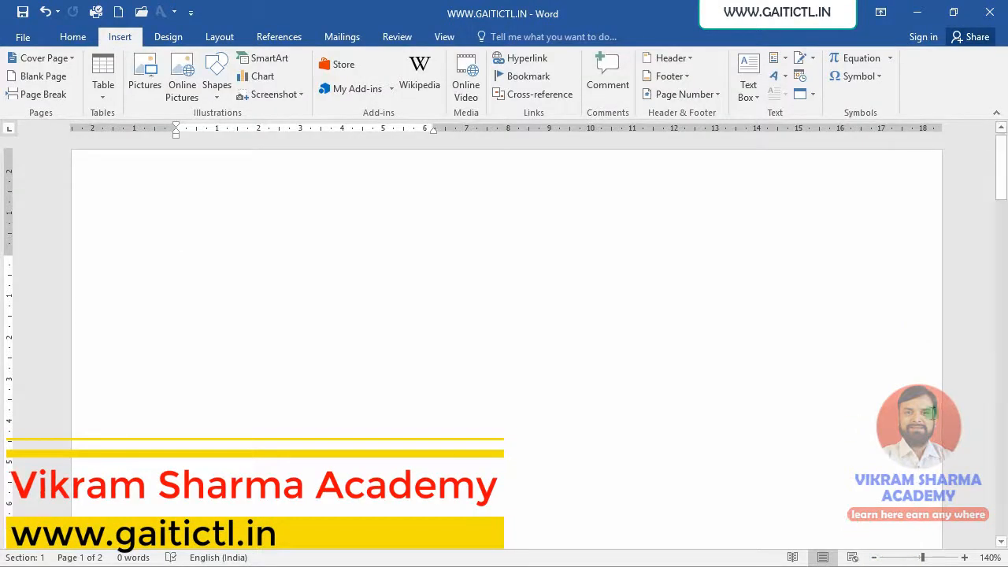
{"action": "key", "text": "super"}
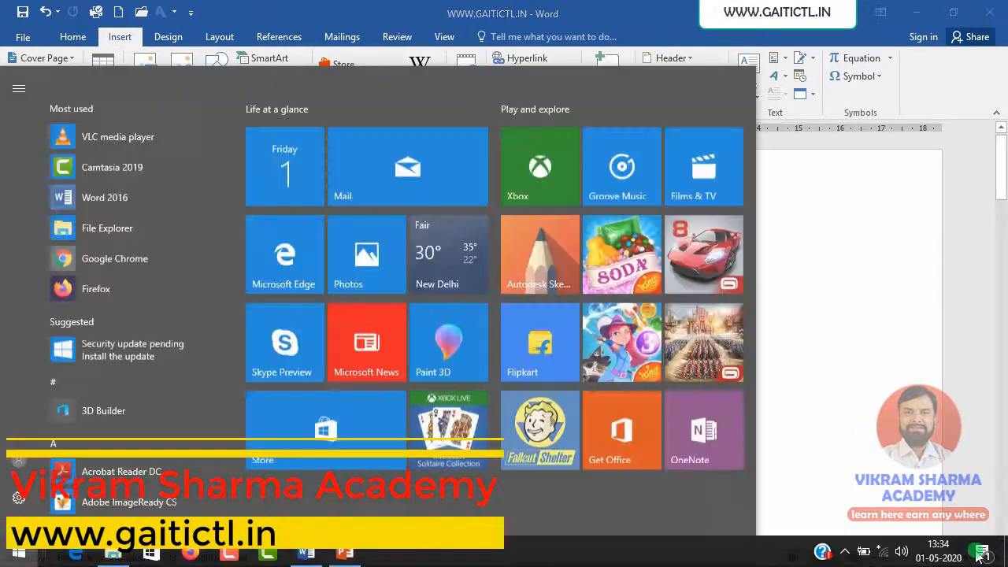
{"action": "right_click", "coordinate": [950, 559]}
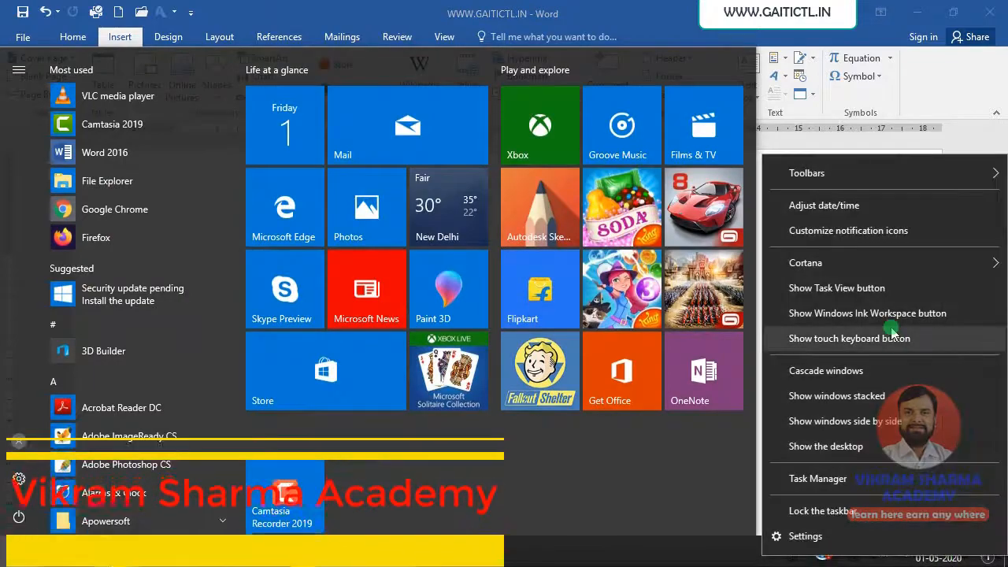
{"action": "left_click", "coordinate": [859, 207]}
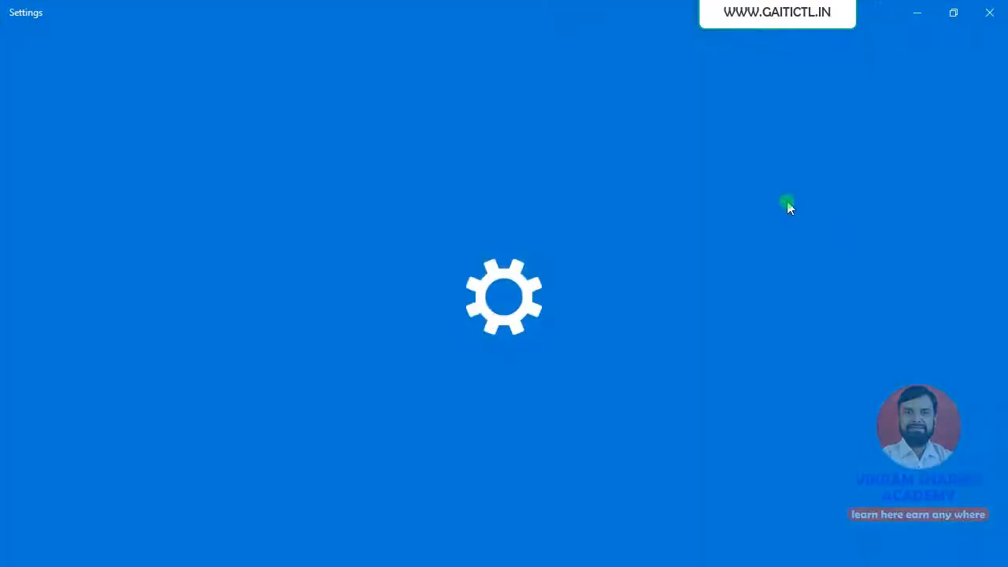
Open the dialog for changing the system date and time through the additional date, time and regional settings
{"action": "scroll", "coordinate": [411, 398], "scroll_direction": "down", "scroll_amount": 2}
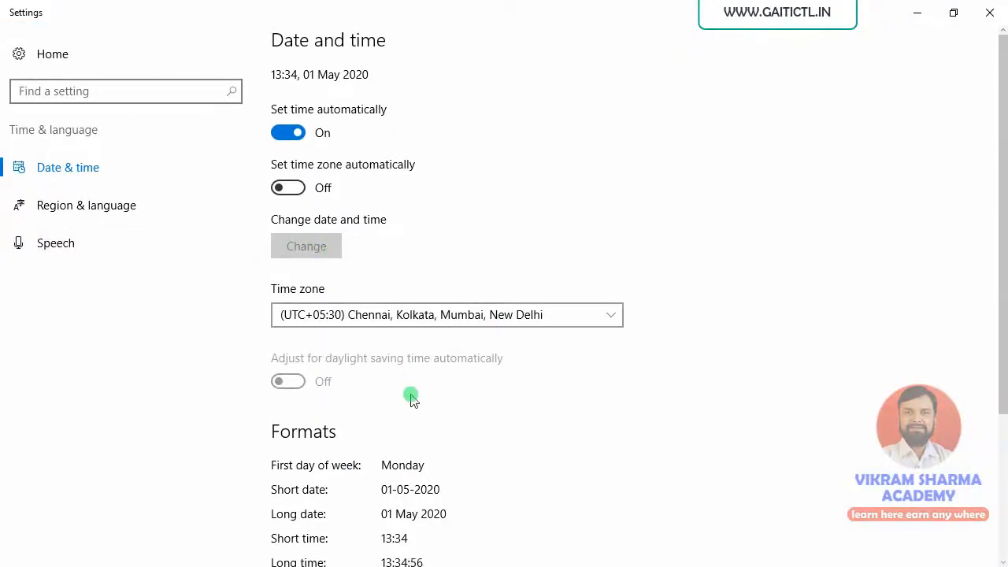
{"action": "scroll", "coordinate": [412, 400], "scroll_direction": "down", "scroll_amount": 2}
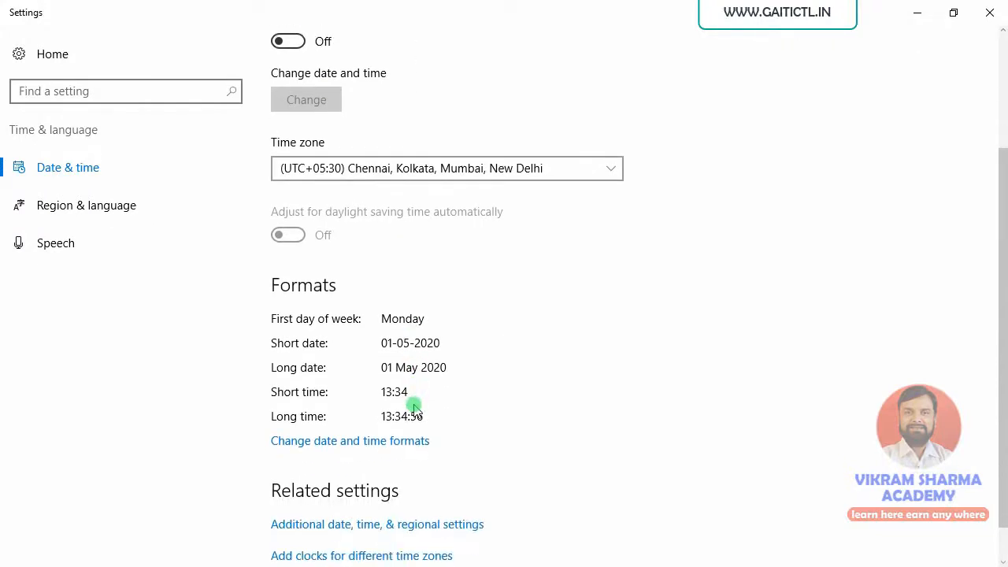
{"action": "scroll", "coordinate": [425, 430], "scroll_direction": "down", "scroll_amount": 1}
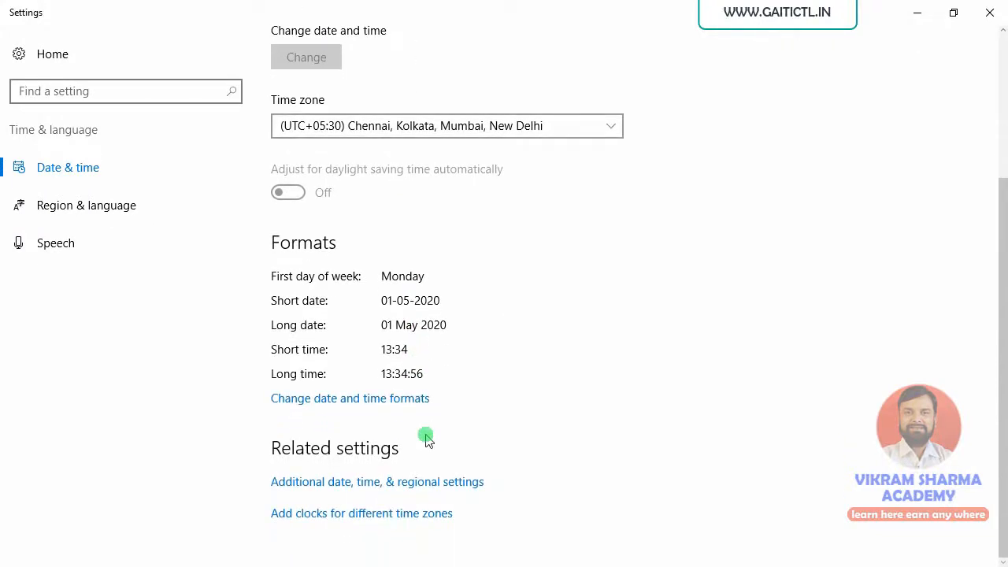
{"action": "left_click", "coordinate": [370, 482]}
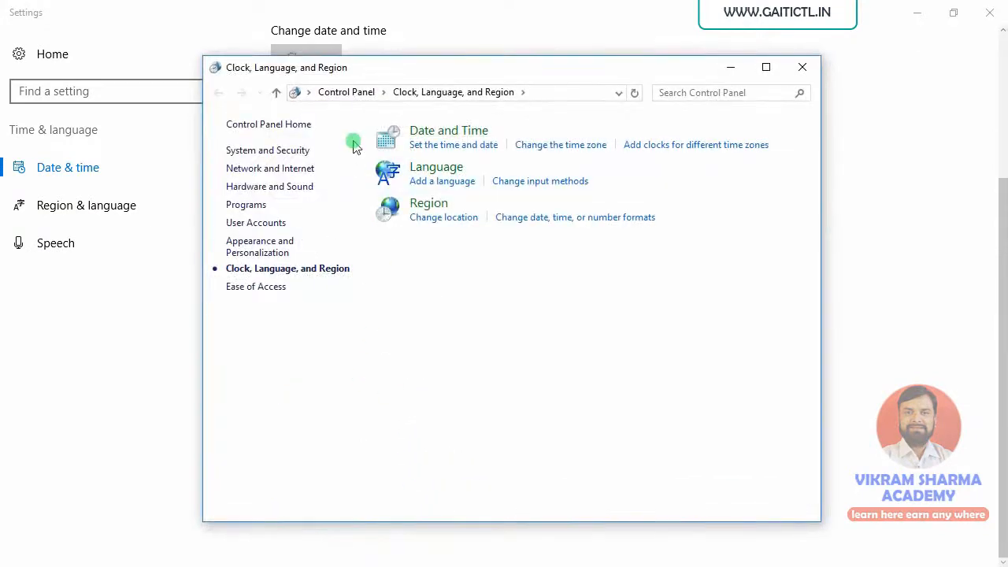
{"action": "left_click", "coordinate": [447, 147]}
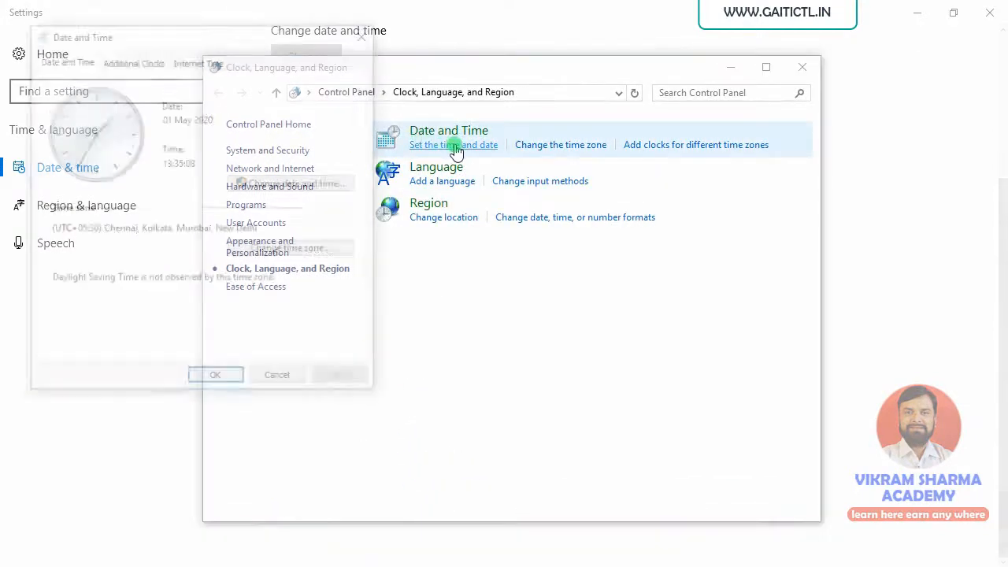
{"action": "left_click", "coordinate": [275, 183]}
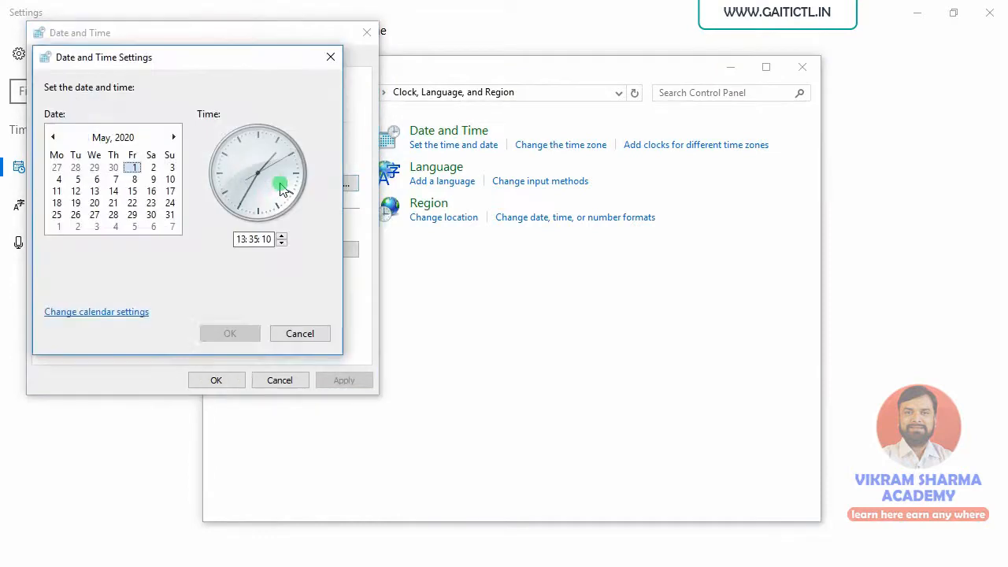
Set the system date to 2 May 2020 and the hour to 14, then close the Control Panel and Settings windows
{"action": "left_click", "coordinate": [153, 167]}
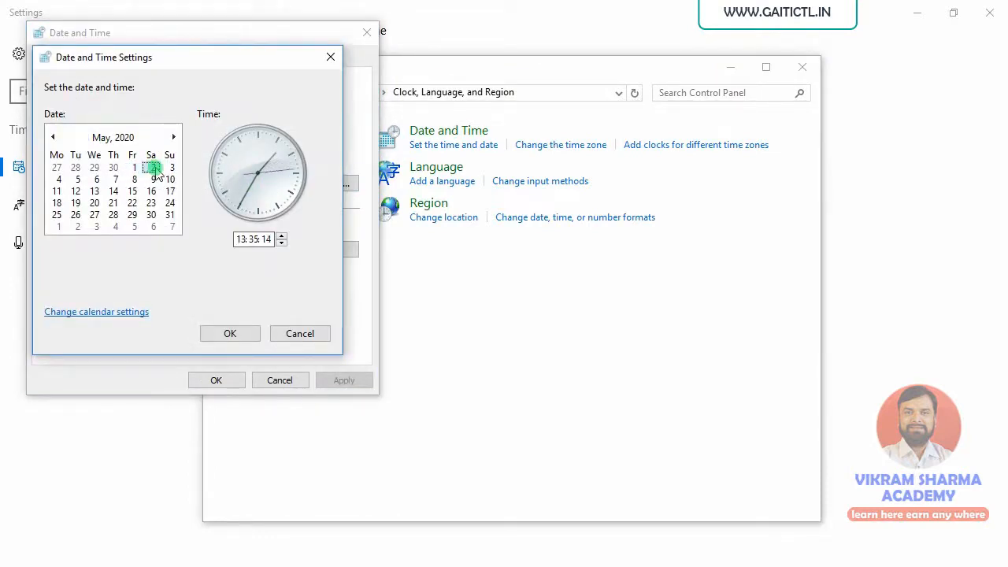
{"action": "left_click", "coordinate": [239, 239]}
{"action": "left_click", "coordinate": [281, 236]}
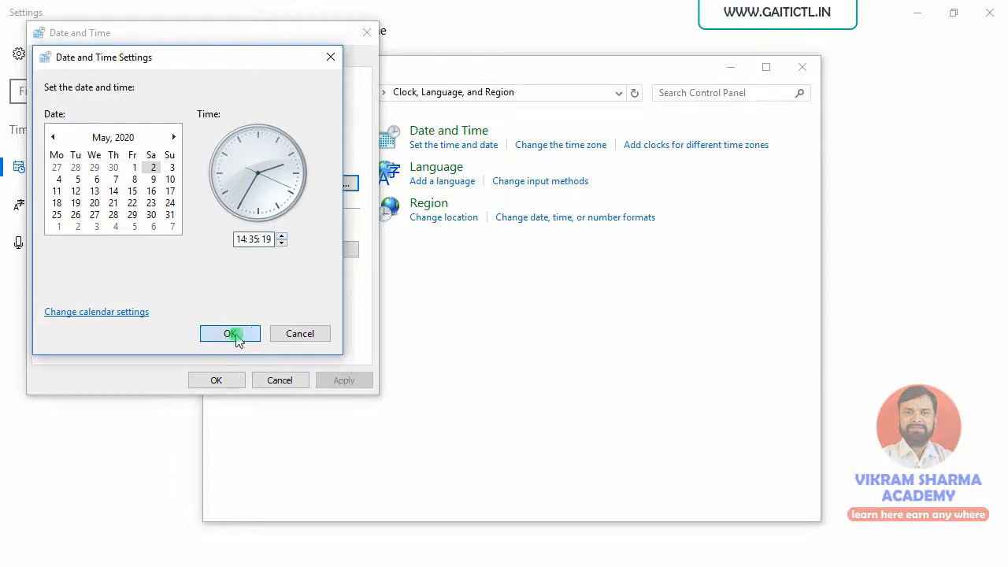
{"action": "left_click", "coordinate": [231, 334]}
{"action": "left_click", "coordinate": [226, 382]}
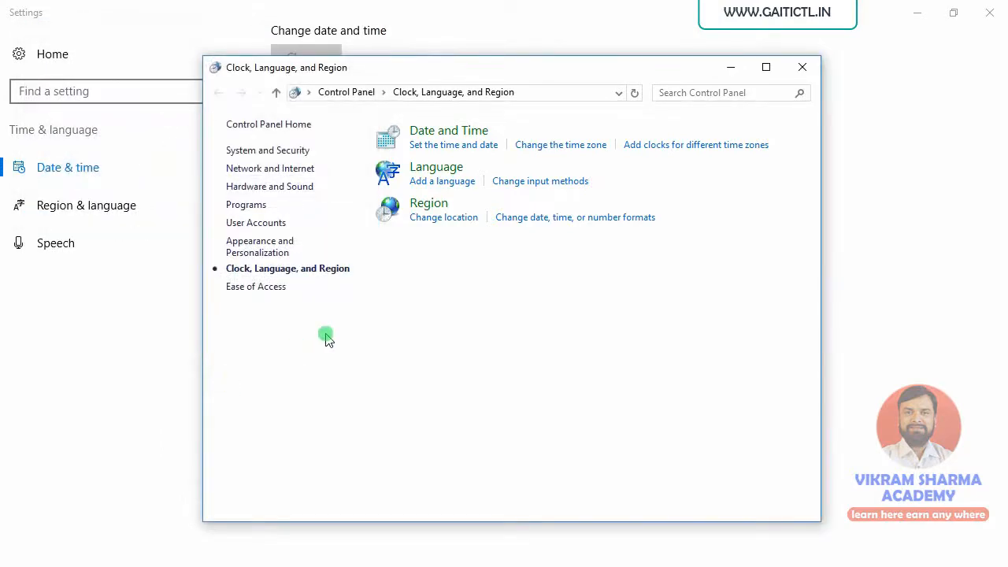
{"action": "left_click", "coordinate": [806, 71]}
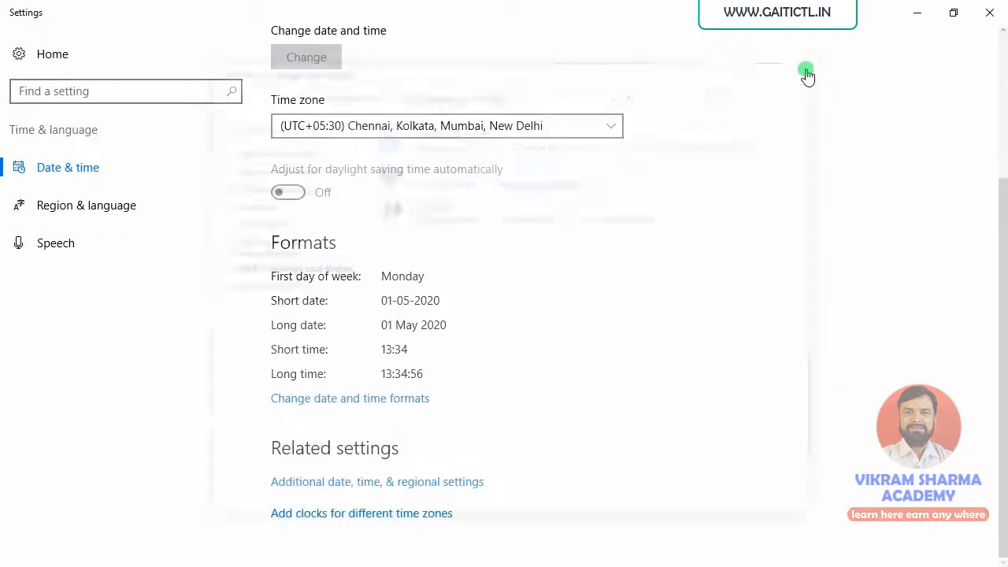
{"action": "left_click", "coordinate": [997, 11]}
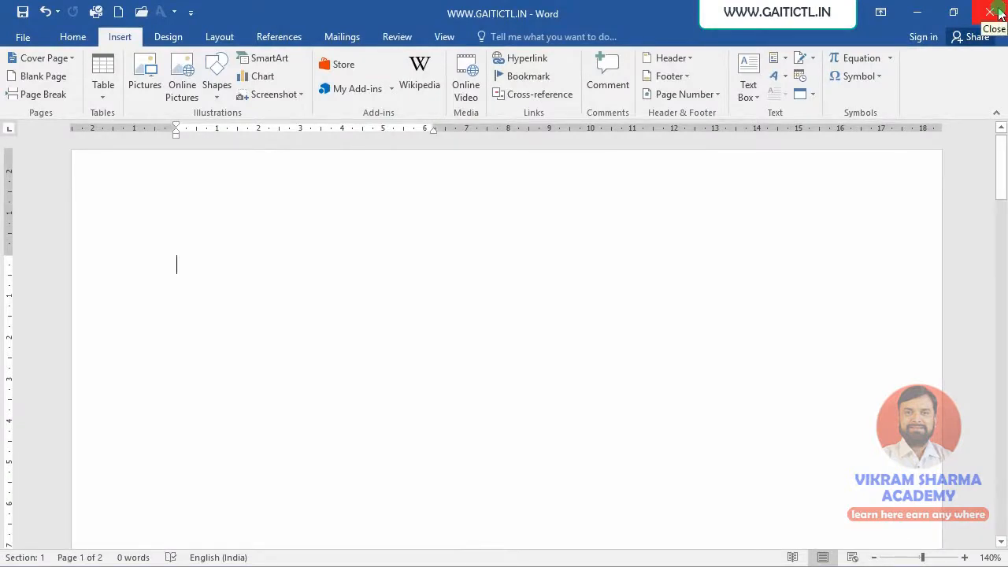
Reopen the saved datetime document in Word
{"action": "left_click", "coordinate": [18, 39]}
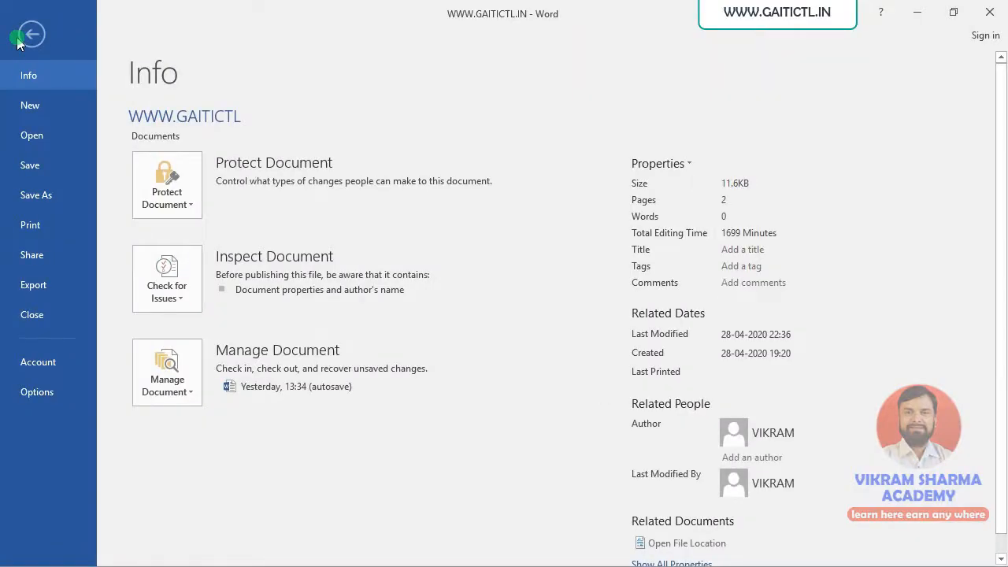
{"action": "left_click", "coordinate": [32, 134]}
{"action": "left_click", "coordinate": [418, 160]}
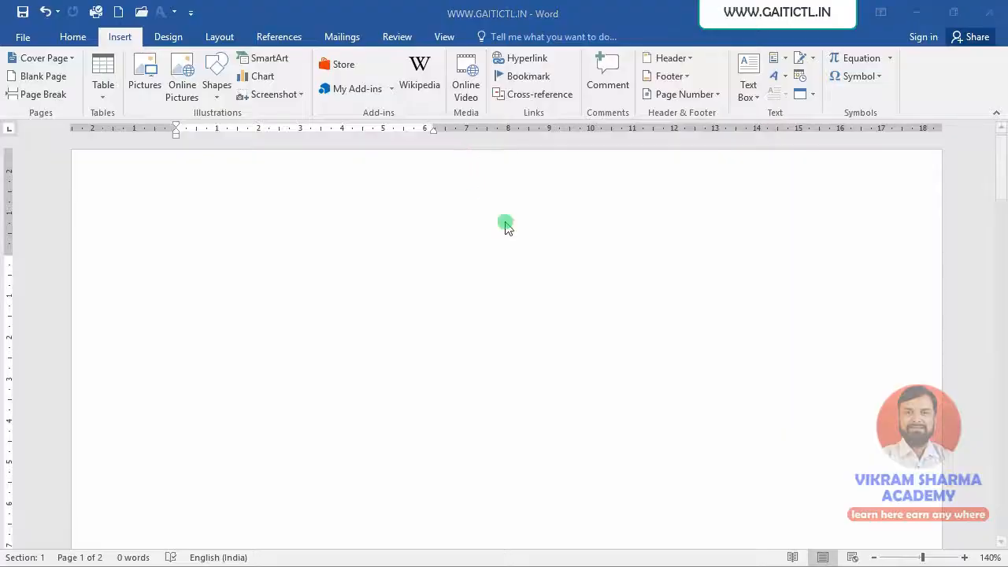
Compare the plain-text date and time lines with the updating fields in the reopened document
{"action": "scroll", "coordinate": [479, 318], "scroll_direction": "down", "scroll_amount": 2}
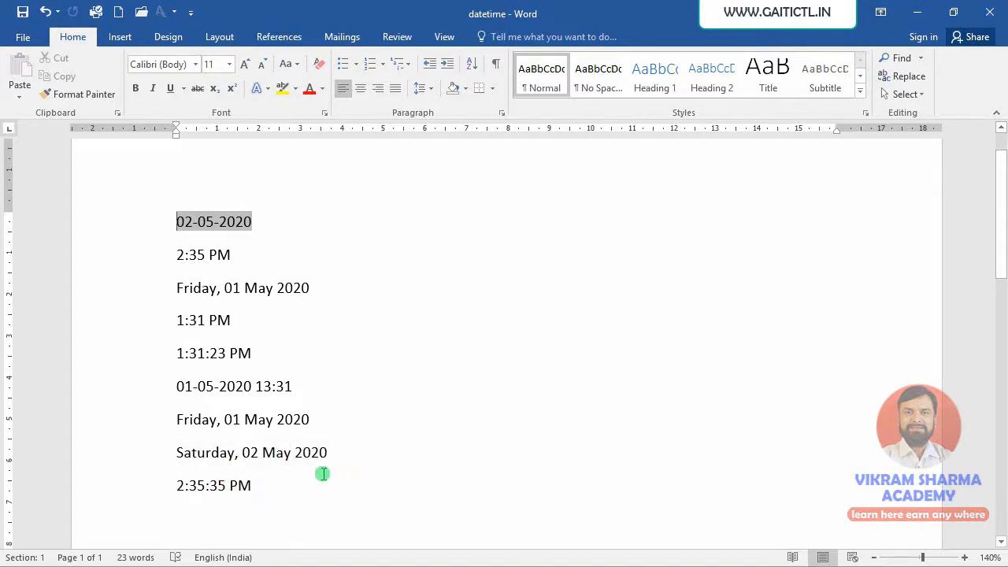
{"action": "left_click_drag", "start_coordinate": [333, 421], "coordinate": [168, 231]}
{"action": "left_click", "coordinate": [302, 369]}
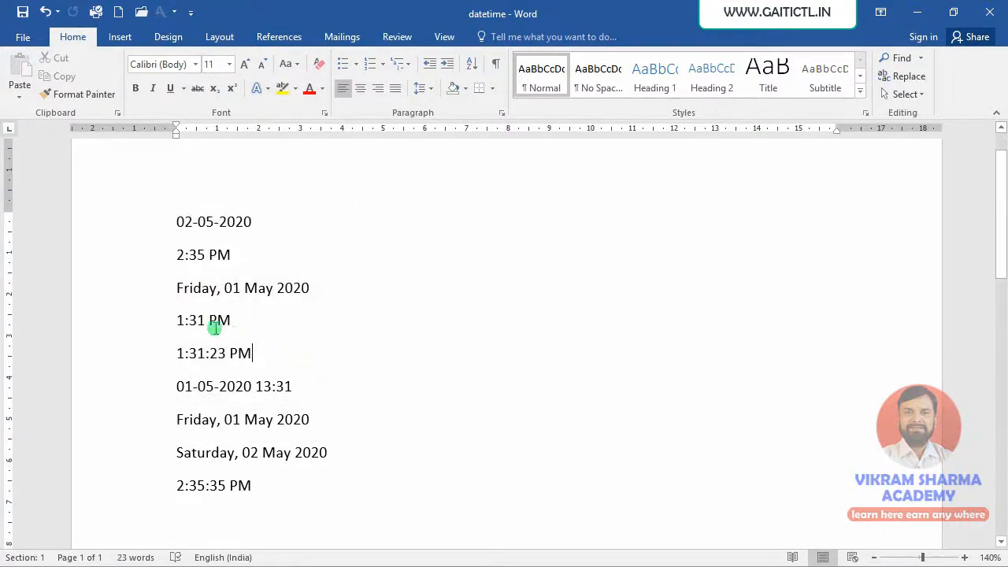
{"action": "left_click_drag", "start_coordinate": [176, 288], "coordinate": [342, 417]}
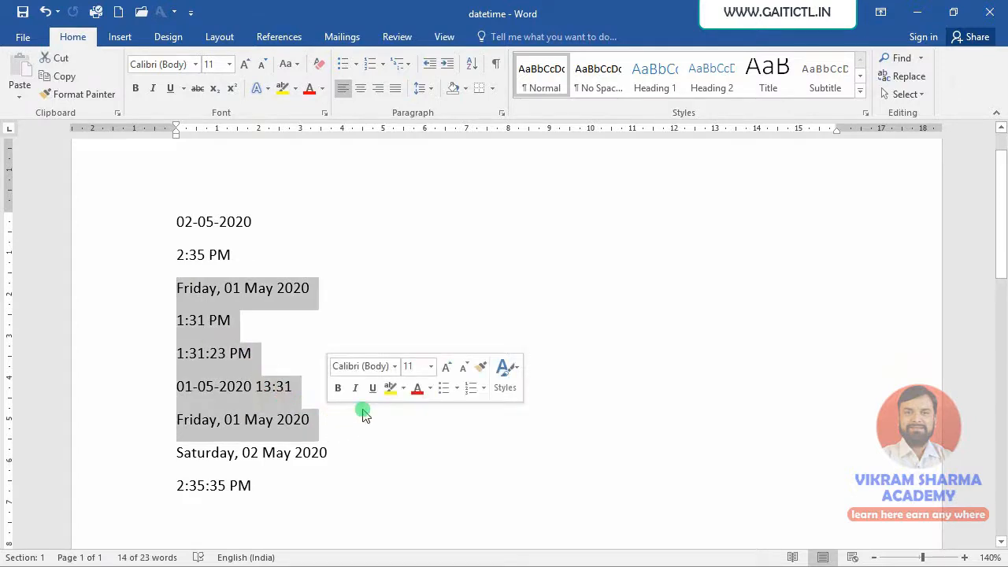
{"action": "left_click", "coordinate": [364, 414]}
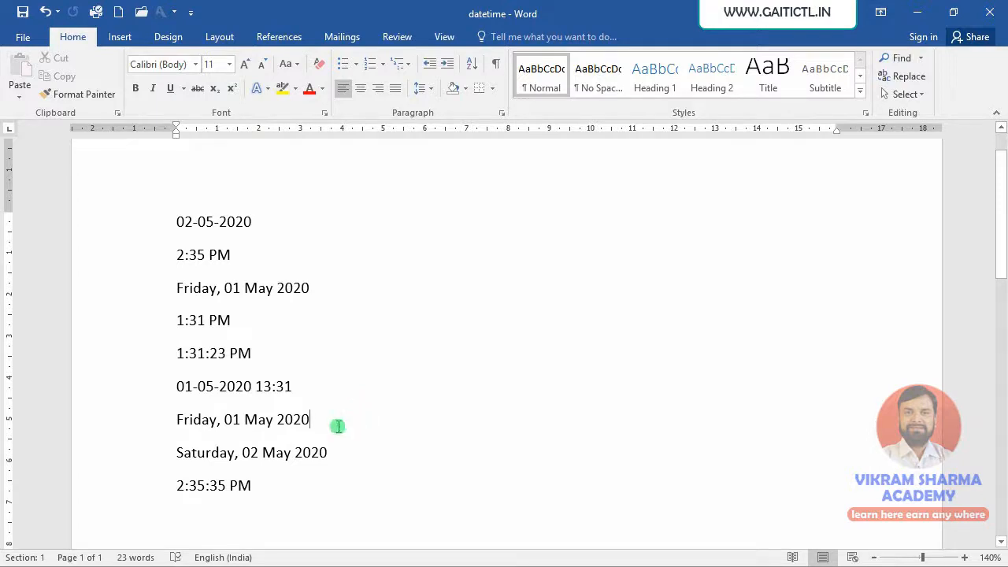
Start a new line below the last time entry and bring up the insertion commands
{"action": "left_click", "coordinate": [273, 493]}
{"action": "key", "text": "Return"}
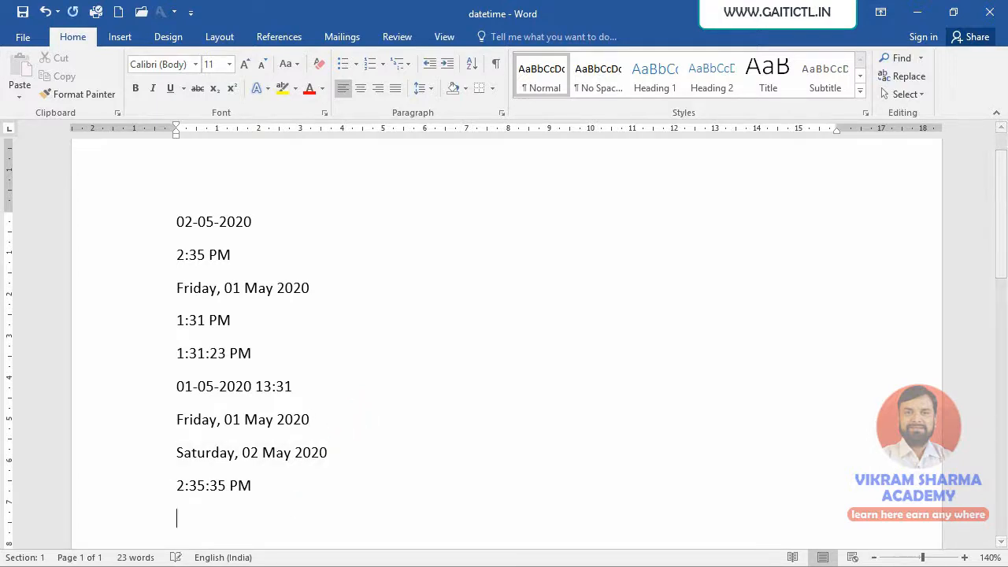
{"action": "left_click", "coordinate": [121, 38]}
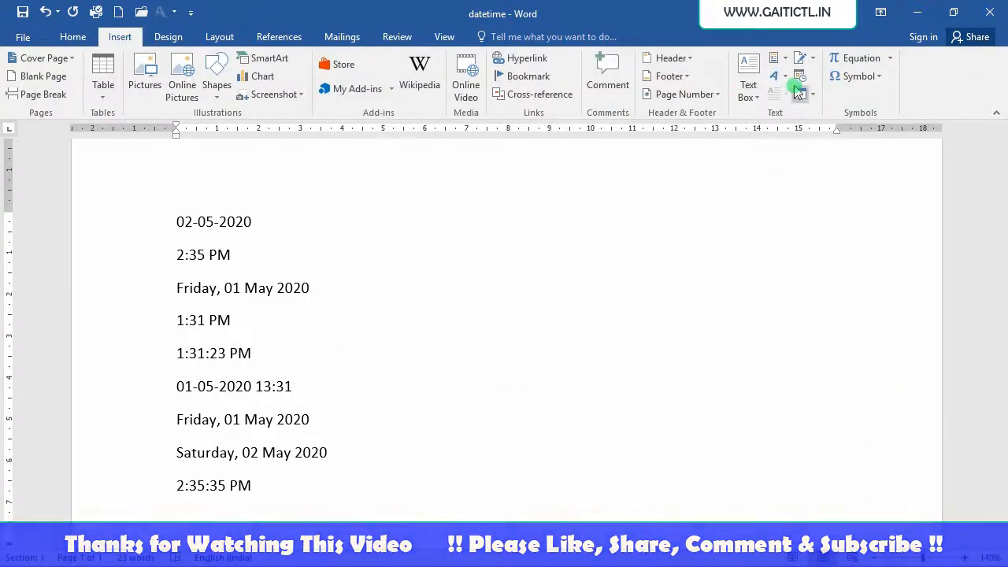